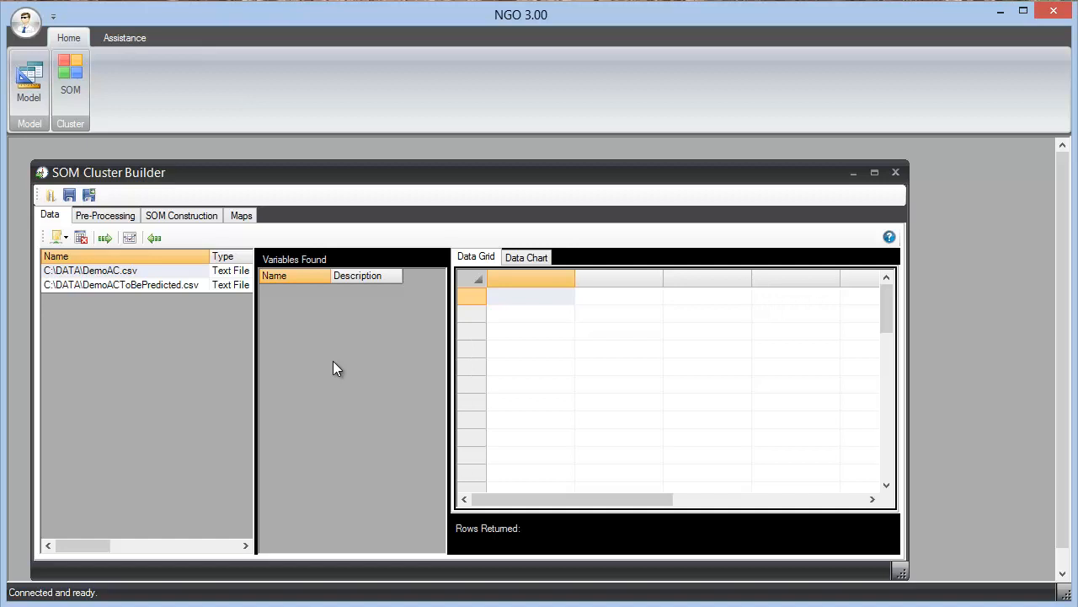
- Load the comma-delimited text file Animals_sm.csv from the DemoData folder as a data source
{"action": "left_click", "coordinate": [65, 237]}
{"action": "left_click", "coordinate": [89, 254]}
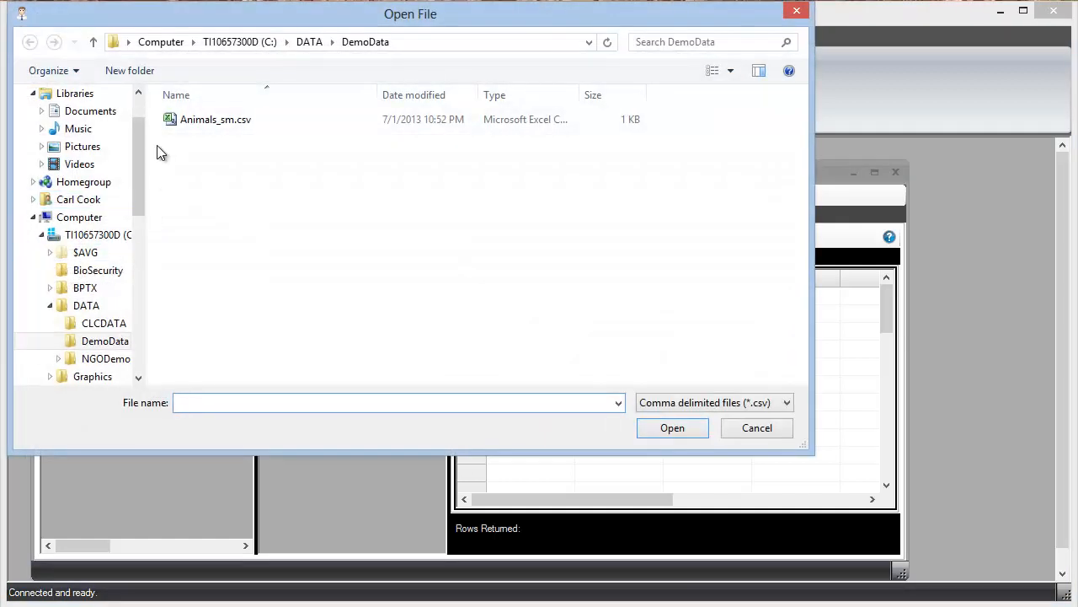
{"action": "left_click", "coordinate": [175, 124]}
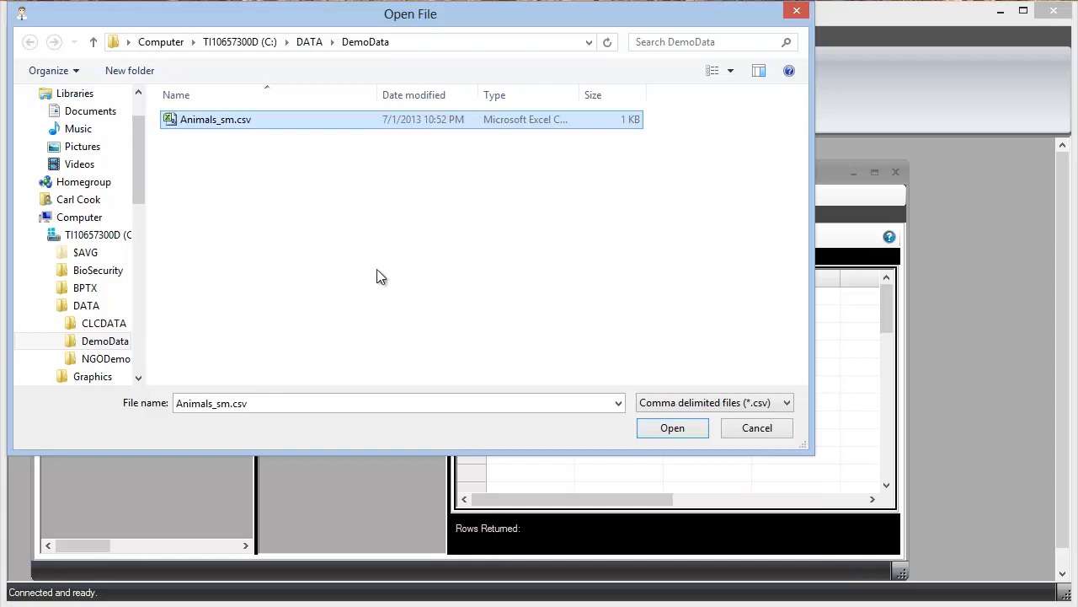
{"action": "left_click", "coordinate": [656, 428]}
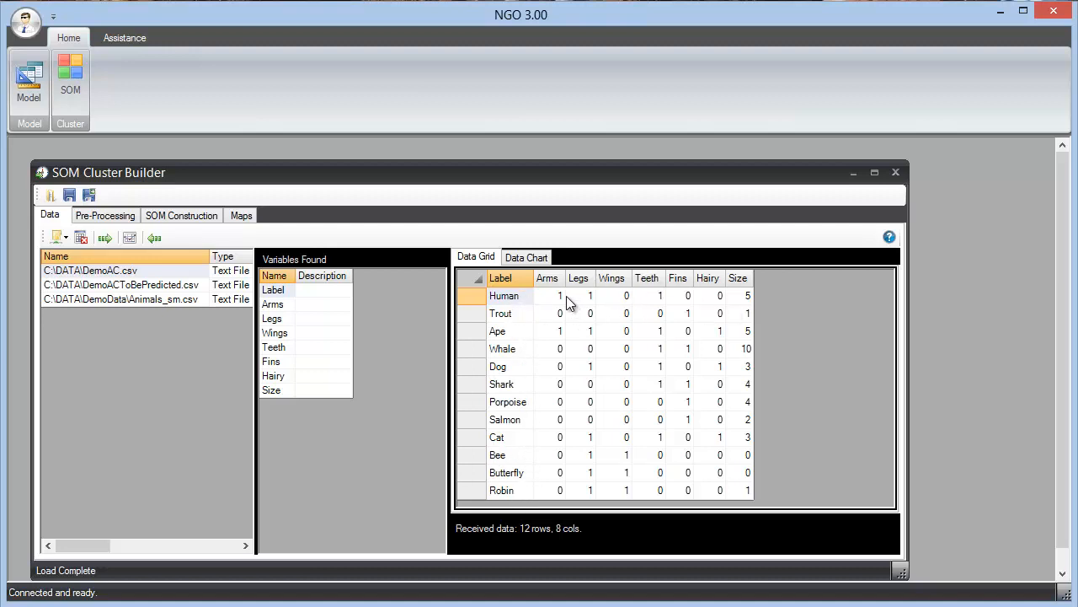
- Configure the SOM data handling with 100 percent modeling, 0 optimization, 0 selection and 0 percent held back
{"action": "left_click", "coordinate": [172, 217]}
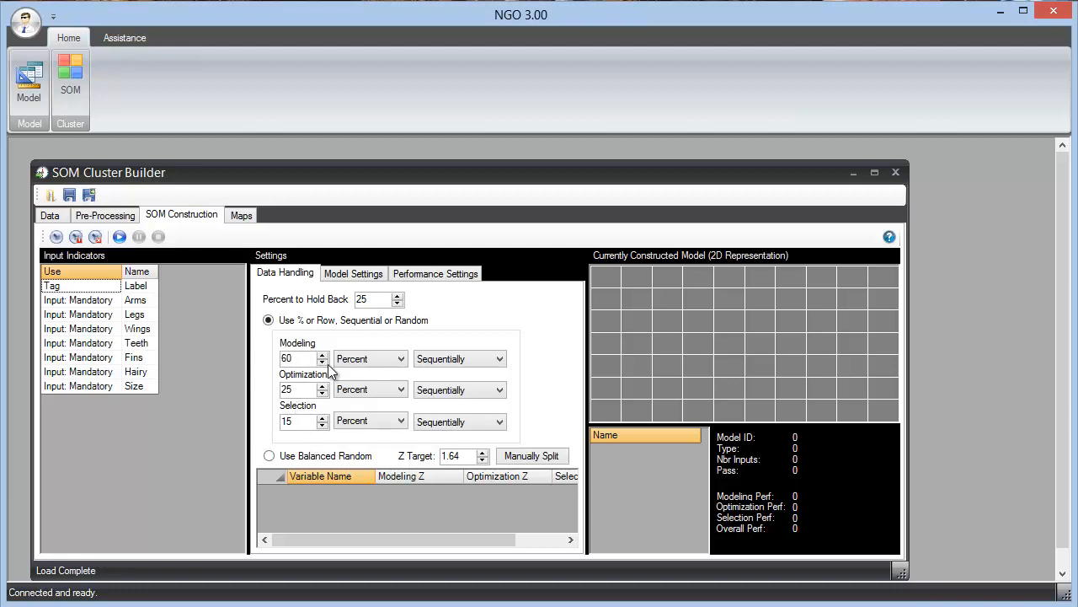
{"action": "double_click", "coordinate": [290, 358]}
{"action": "type", "text": "100"}
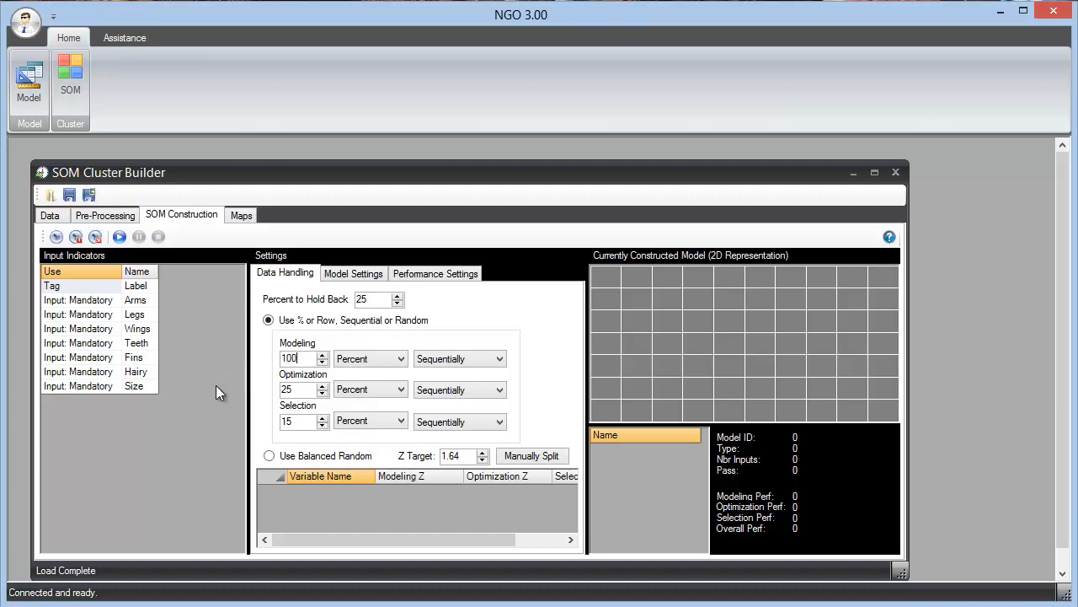
{"action": "double_click", "coordinate": [287, 390]}
{"action": "type", "text": "0"}
{"action": "double_click", "coordinate": [293, 420]}
{"action": "type", "text": "0"}
{"action": "left_click", "coordinate": [296, 392]}
{"action": "left_click_drag", "start_coordinate": [369, 300], "coordinate": [333, 303]}
{"action": "type", "text": "0"}
- Set the cluster output geometry to 10 wide by 10 high and run the SOM model construction
{"action": "left_click", "coordinate": [358, 275]}
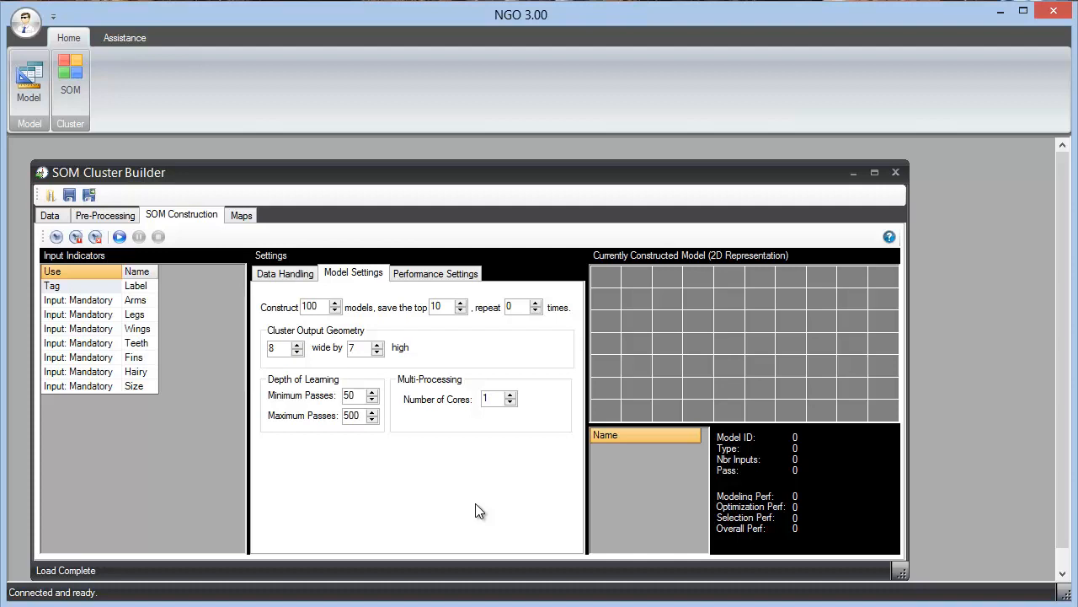
{"action": "left_click", "coordinate": [54, 216]}
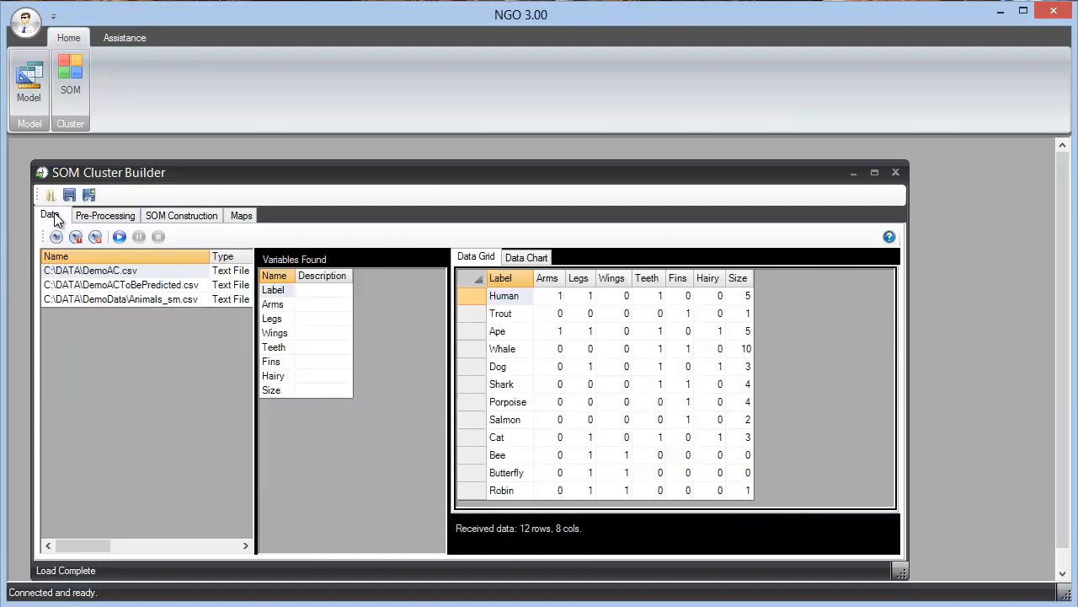
{"action": "left_click", "coordinate": [181, 215]}
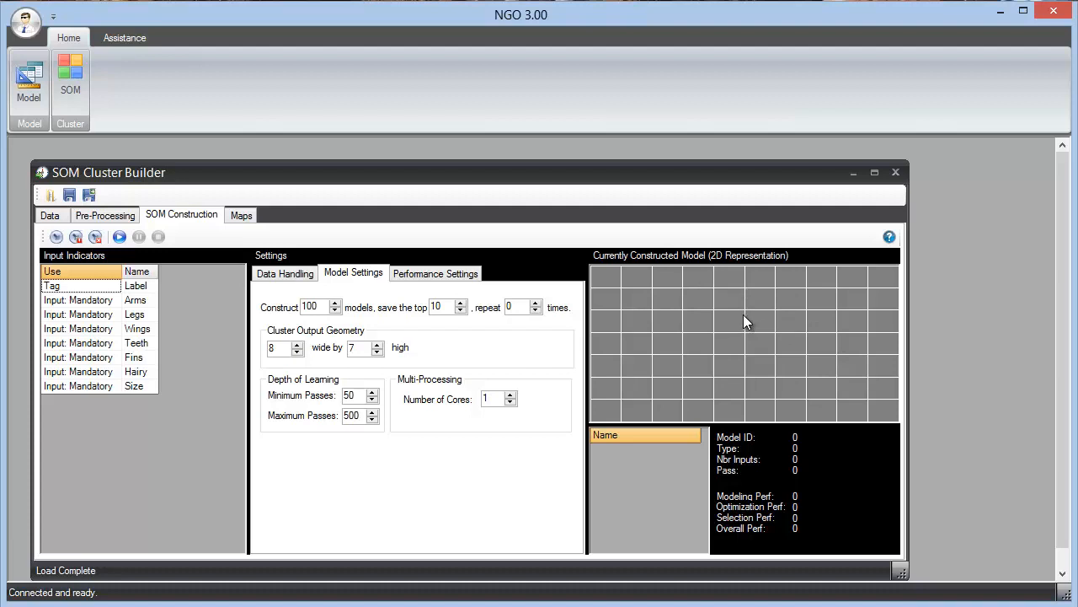
{"action": "left_click", "coordinate": [286, 348]}
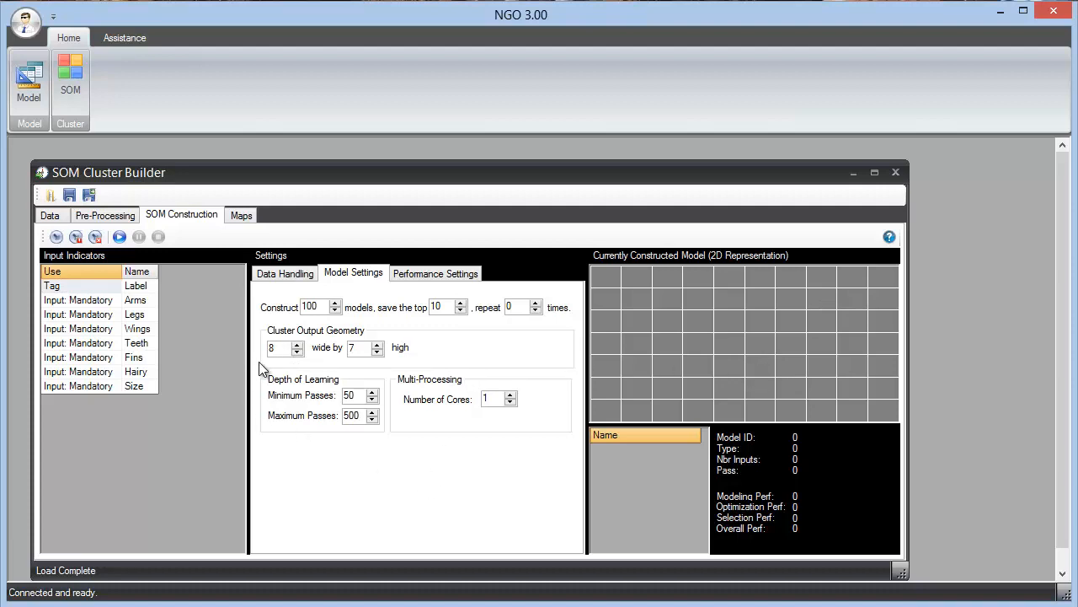
{"action": "type", "text": "2"}
{"action": "double_click", "coordinate": [351, 349]}
{"action": "type", "text": "2"}
{"action": "key", "text": "BackSpace"}
{"action": "type", "text": "01"}
{"action": "key", "text": "BackSpace"}
{"action": "key", "text": "BackSpace"}
{"action": "type", "text": "10"}
{"action": "key", "text": "BackSpace"}
{"action": "type", "text": "2"}
{"action": "key", "text": "Tab"}
{"action": "type", "text": "10"}
{"action": "left_click_drag", "start_coordinate": [273, 348], "coordinate": [283, 347]}
{"action": "type", "text": "0"}
{"action": "left_click", "coordinate": [120, 237]}
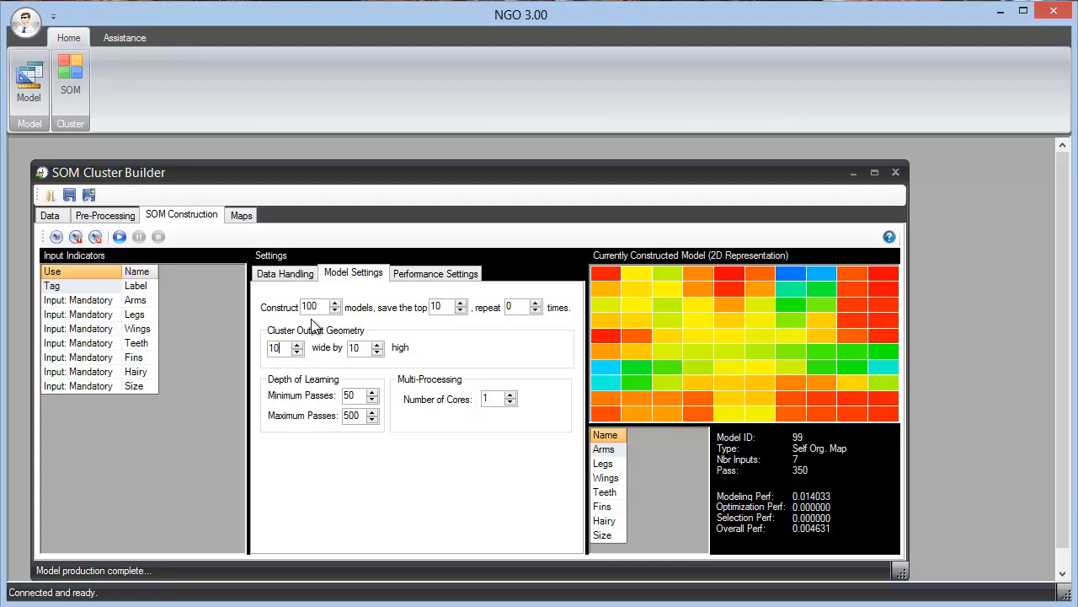
- View the constructed maps by Overall Distance, switch the measure to Modeling Distance, and sort them in ascending order
{"action": "left_click", "coordinate": [241, 216]}
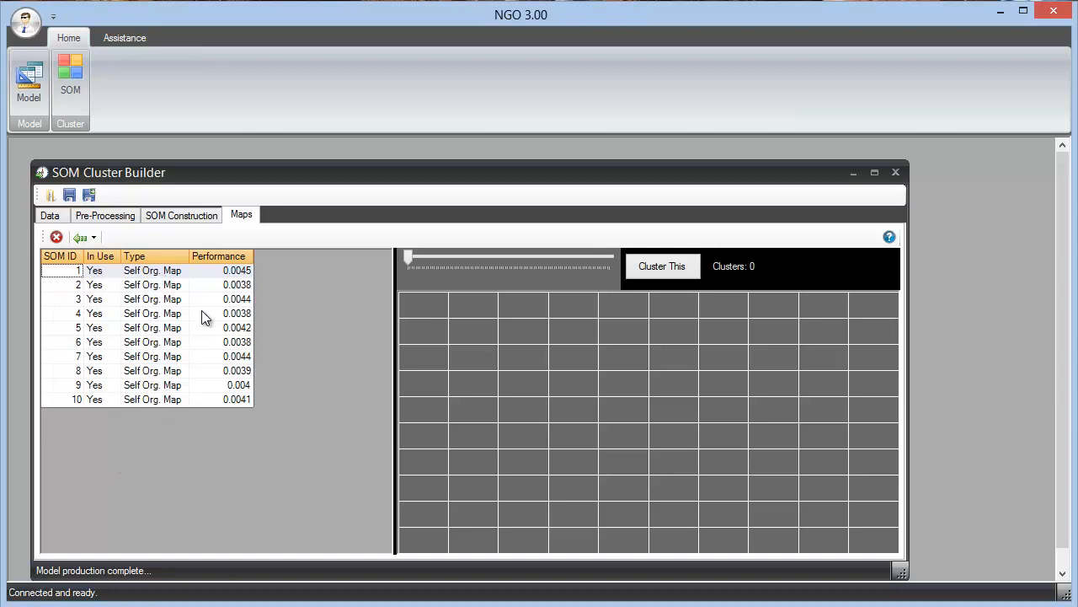
{"action": "right_click", "coordinate": [222, 283]}
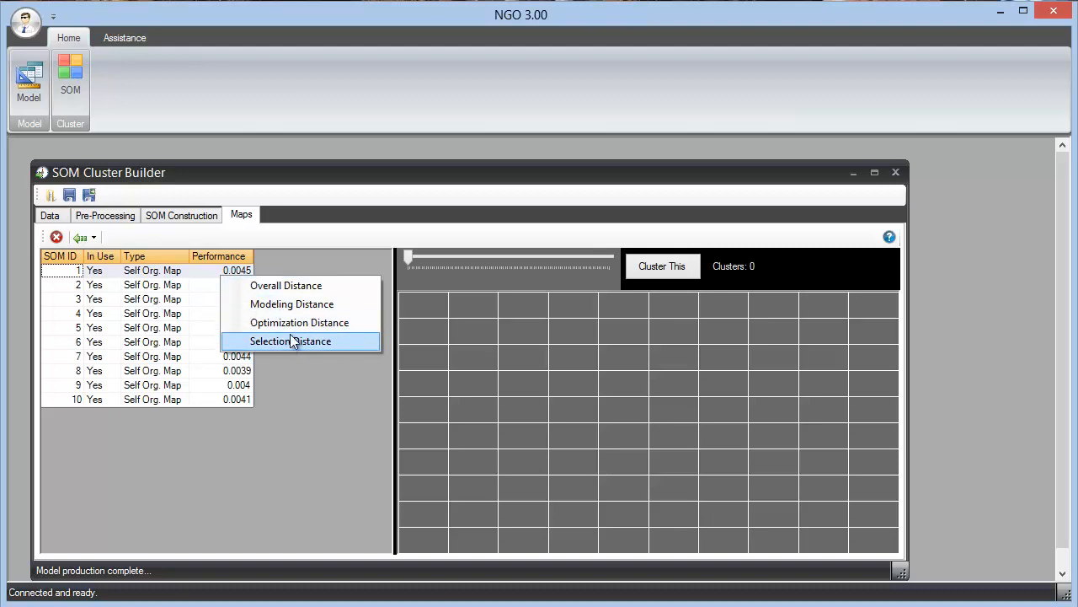
{"action": "left_click", "coordinate": [301, 287]}
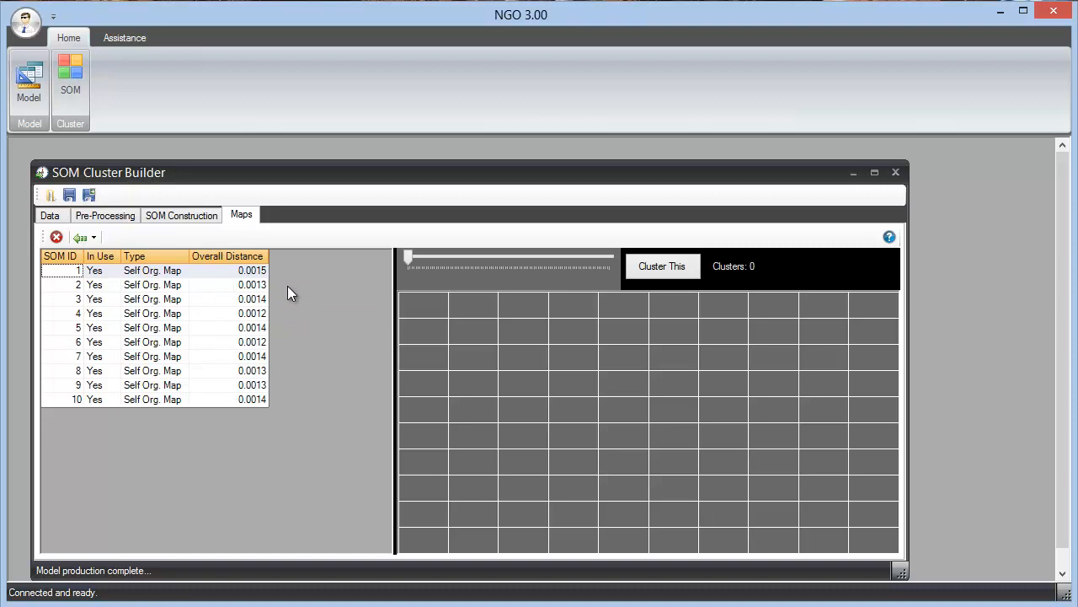
{"action": "right_click", "coordinate": [201, 299]}
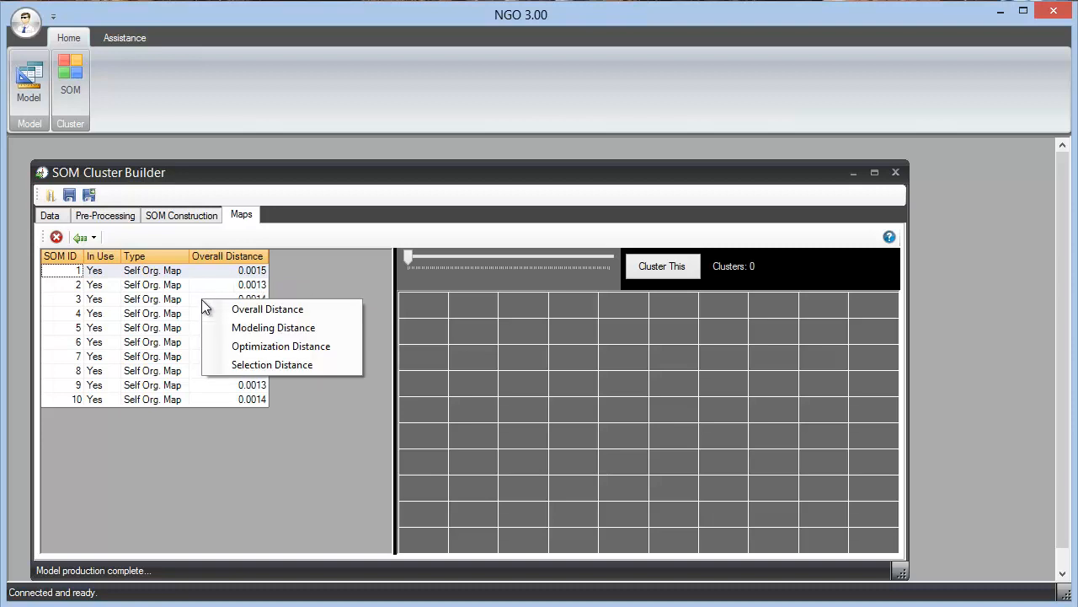
{"action": "left_click", "coordinate": [250, 329]}
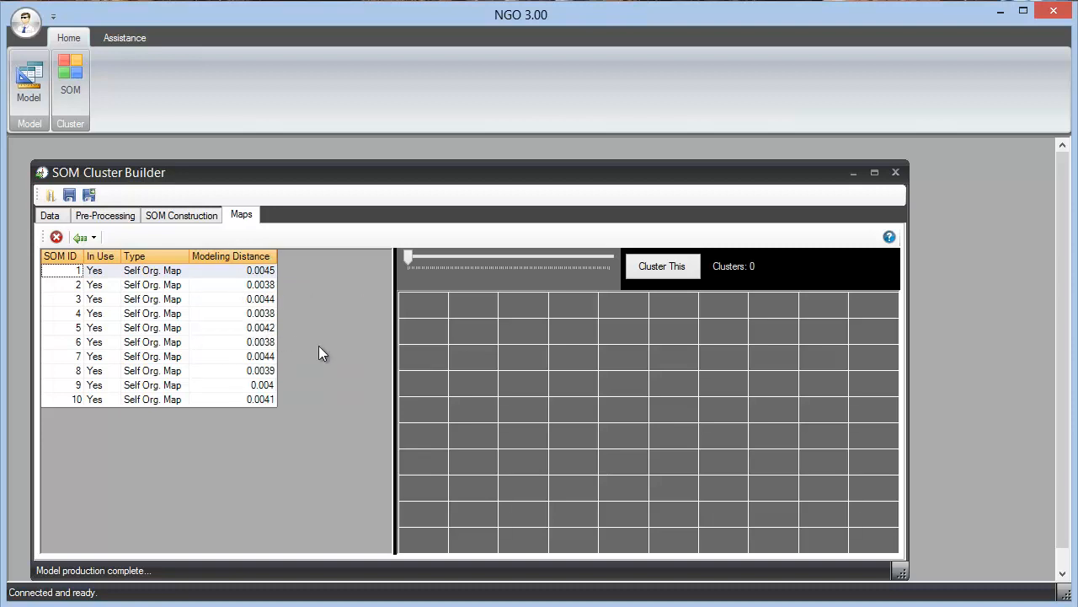
{"action": "left_click", "coordinate": [261, 256]}
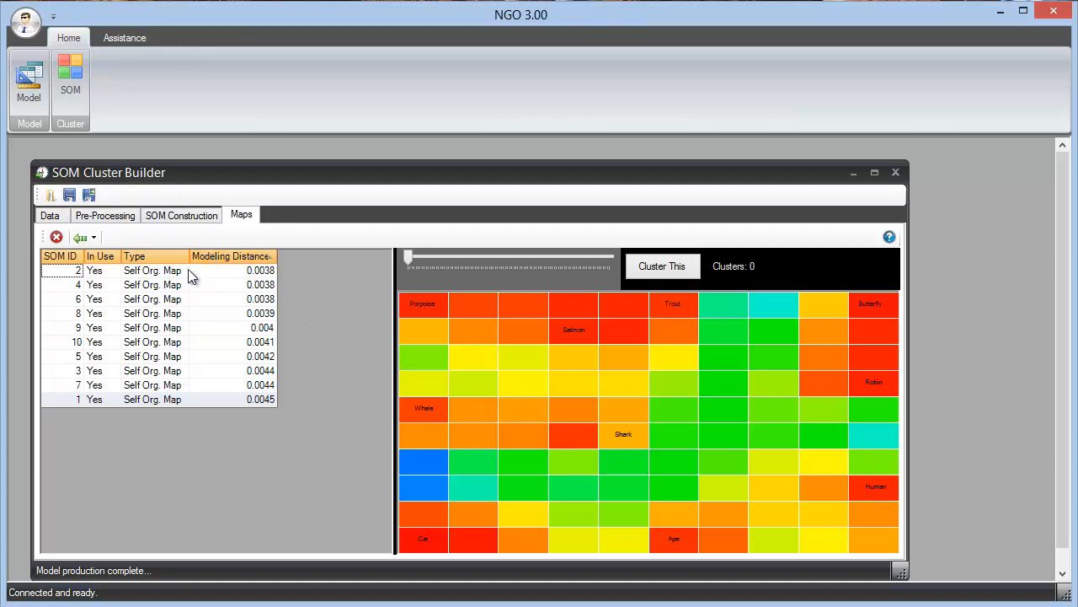
- Display the map with SOM ID 2 and cluster it at a low threshold, about a tenth of the slider range
{"action": "left_click", "coordinate": [228, 271]}
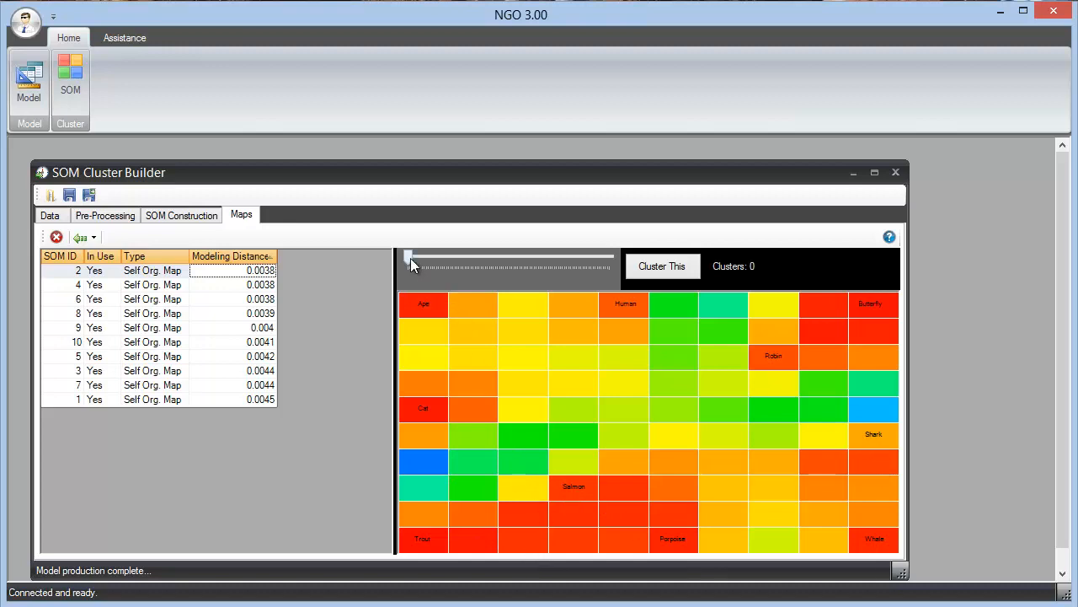
{"action": "left_click_drag", "start_coordinate": [411, 258], "coordinate": [420, 257]}
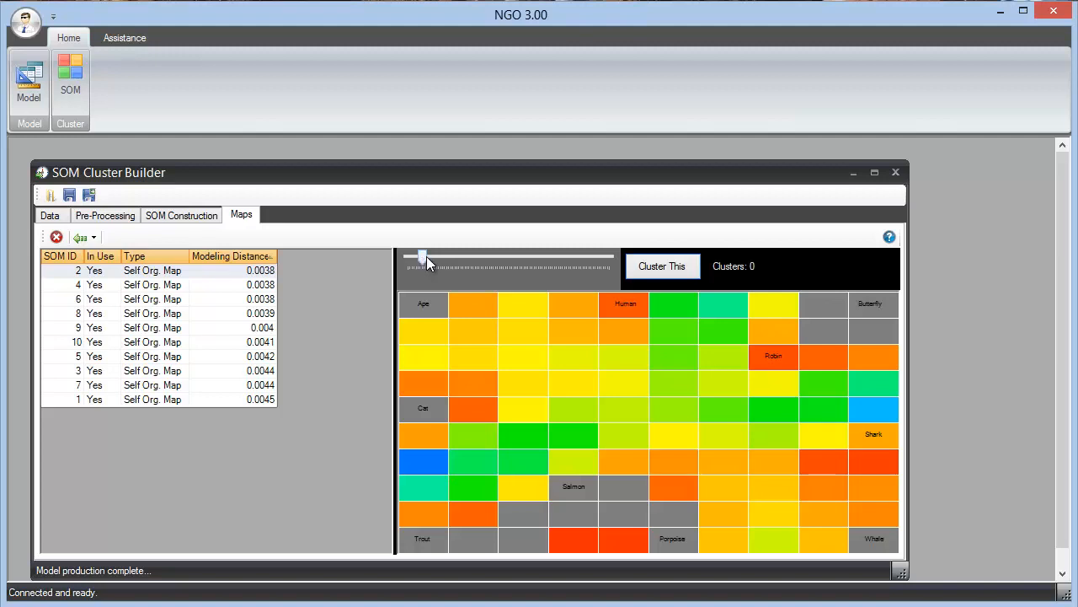
{"action": "left_click", "coordinate": [662, 270]}
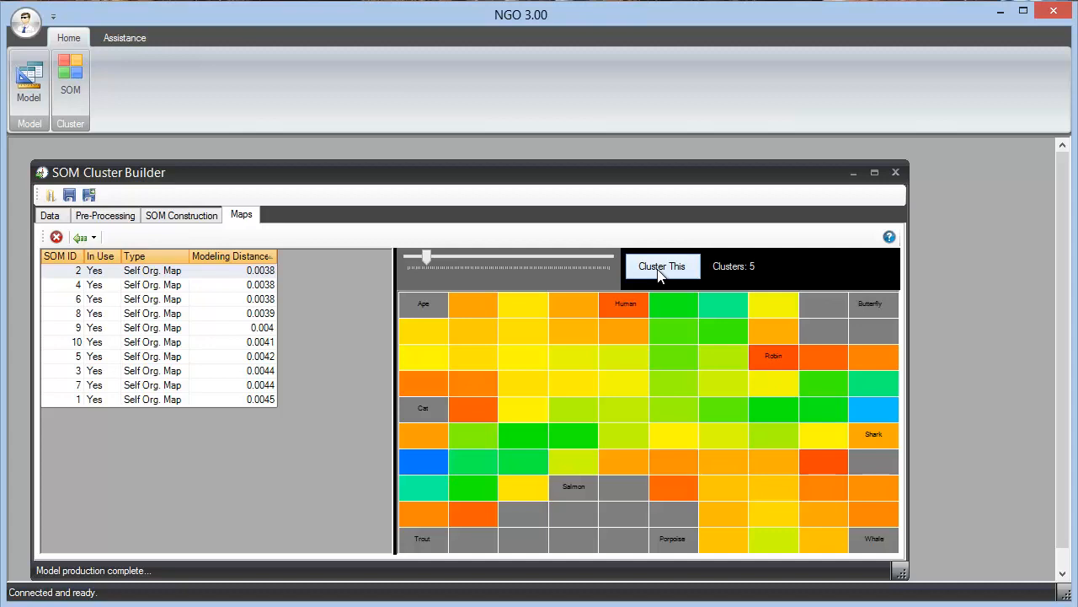
- Raise the clustering threshold gradually to about two fifths of its range, reclustering the map at each setting
{"action": "left_click_drag", "start_coordinate": [433, 257], "coordinate": [470, 259]}
{"action": "left_click", "coordinate": [656, 271]}
{"action": "left_click", "coordinate": [666, 278]}
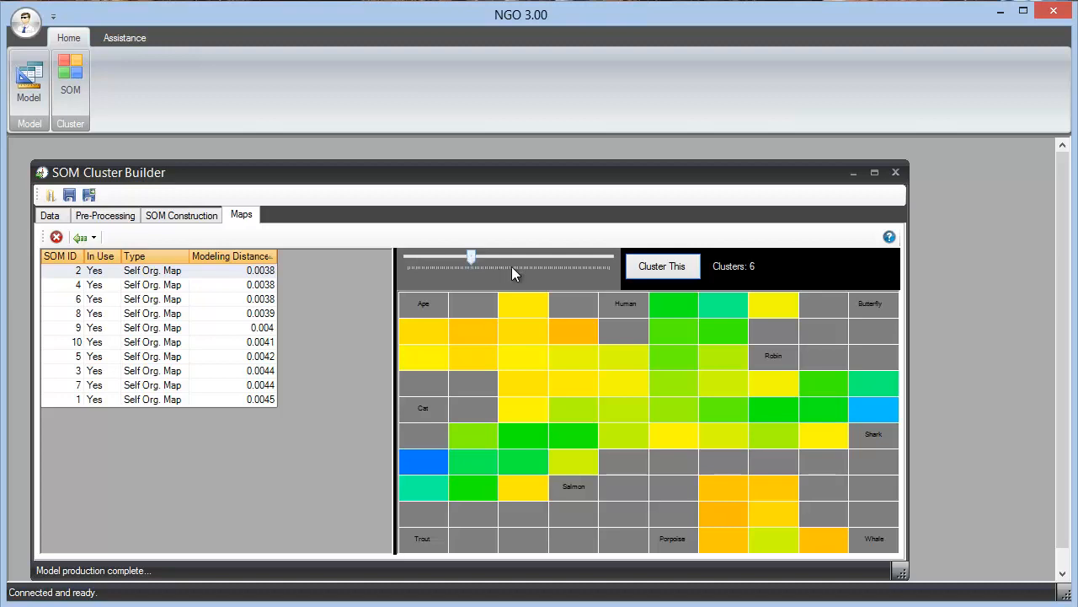
{"action": "left_click", "coordinate": [664, 268]}
{"action": "left_click_drag", "start_coordinate": [481, 265], "coordinate": [485, 263]}
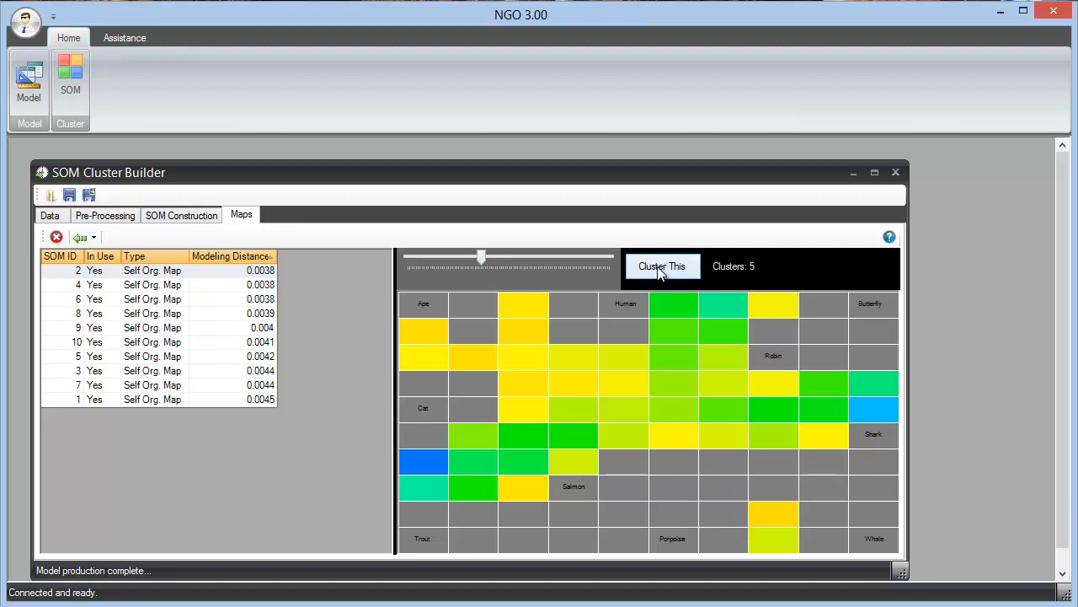
{"action": "left_click_drag", "start_coordinate": [481, 258], "coordinate": [493, 259]}
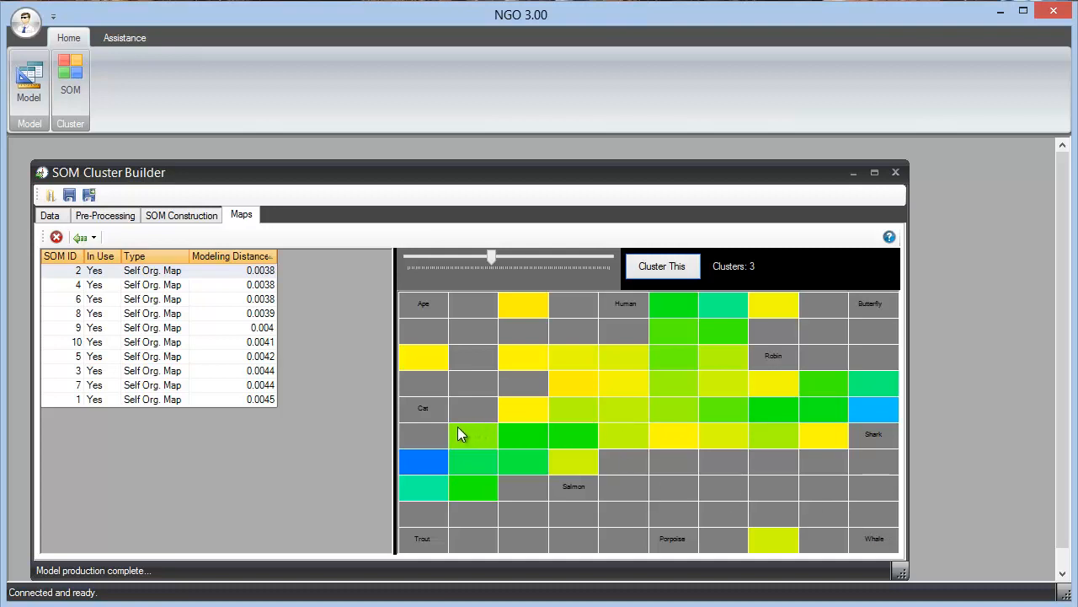
- Export the clustered map's outputs to a comma-delimited file named ClustersAnimals in the DemoData folder
{"action": "left_click", "coordinate": [94, 239]}
{"action": "left_click", "coordinate": [135, 274]}
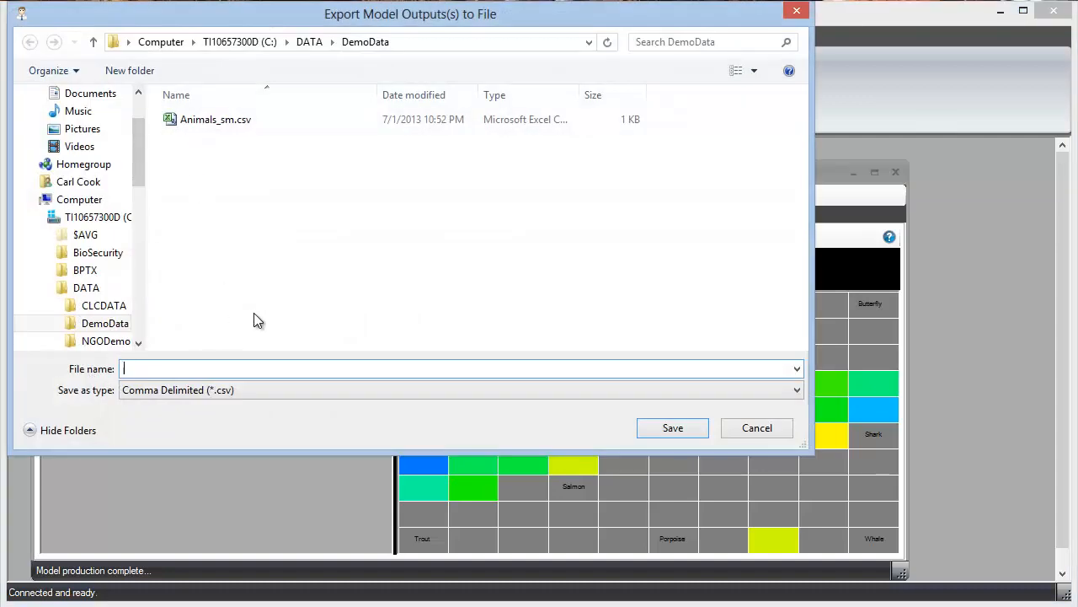
{"action": "type", "text": "ClustersAnimals"}
{"action": "key", "text": "Return"}
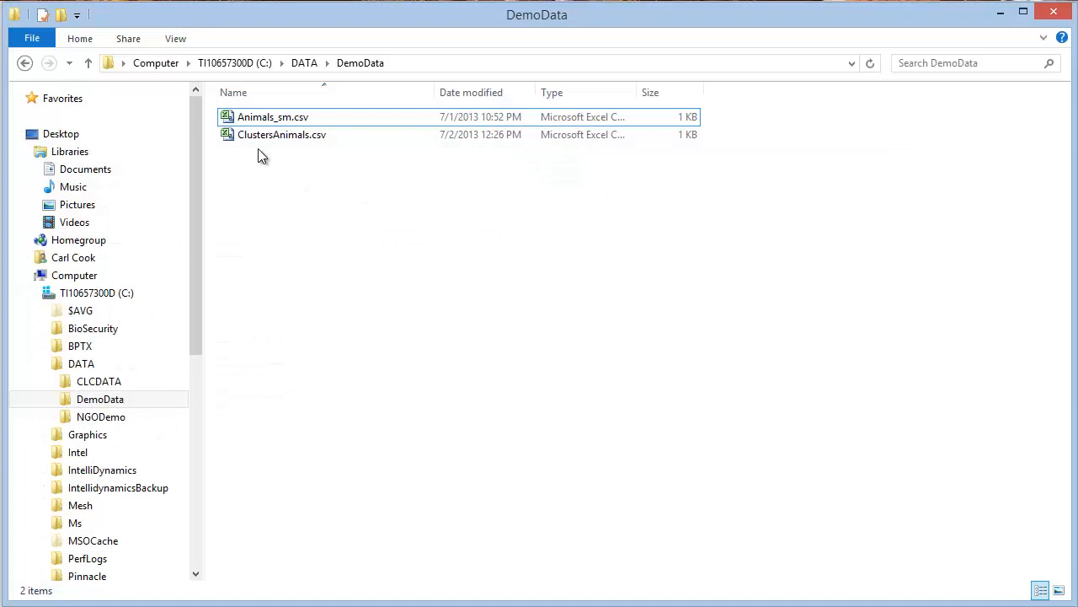
- Open ClustersAnimals.csv from the DemoData folder in Excel and examine which animals belong to each Cluster ID
{"action": "left_click", "coordinate": [249, 138]}
{"action": "double_click", "coordinate": [250, 137]}
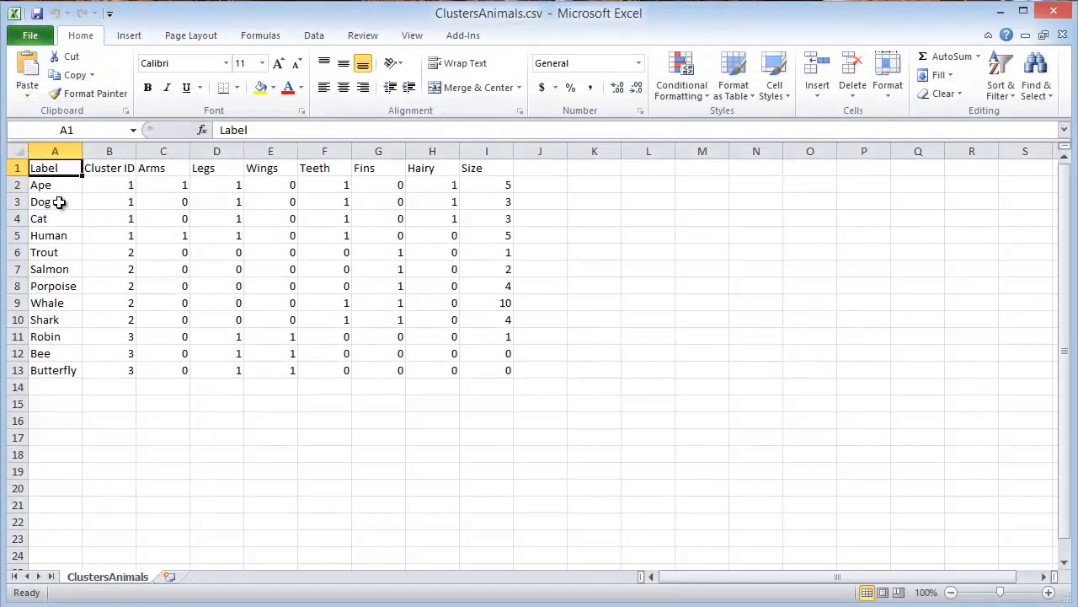
{"action": "left_click_drag", "start_coordinate": [47, 185], "coordinate": [106, 231]}
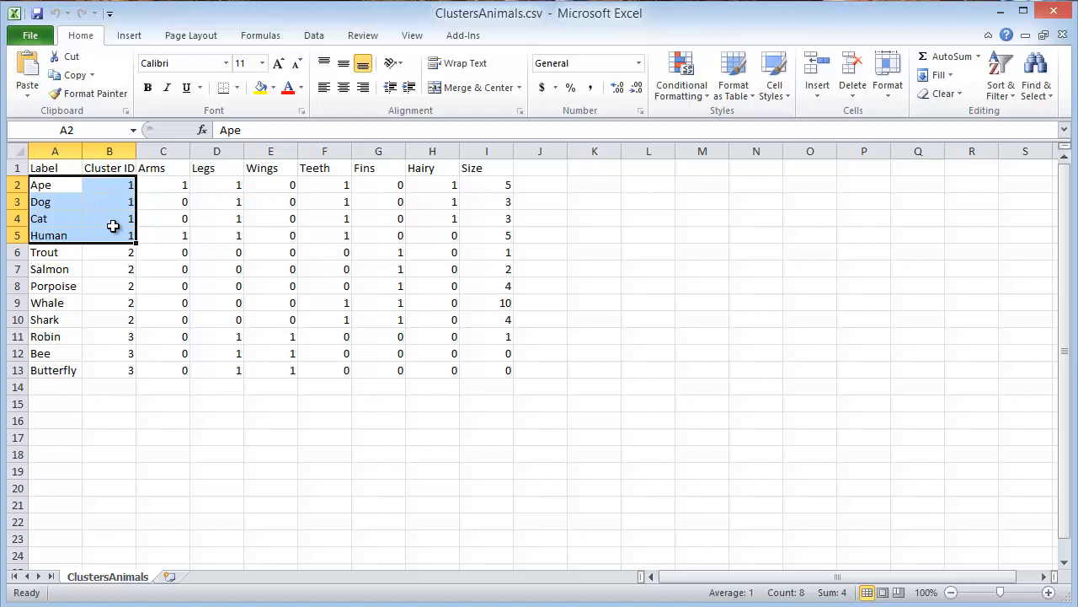
{"action": "left_click_drag", "start_coordinate": [50, 252], "coordinate": [96, 308]}
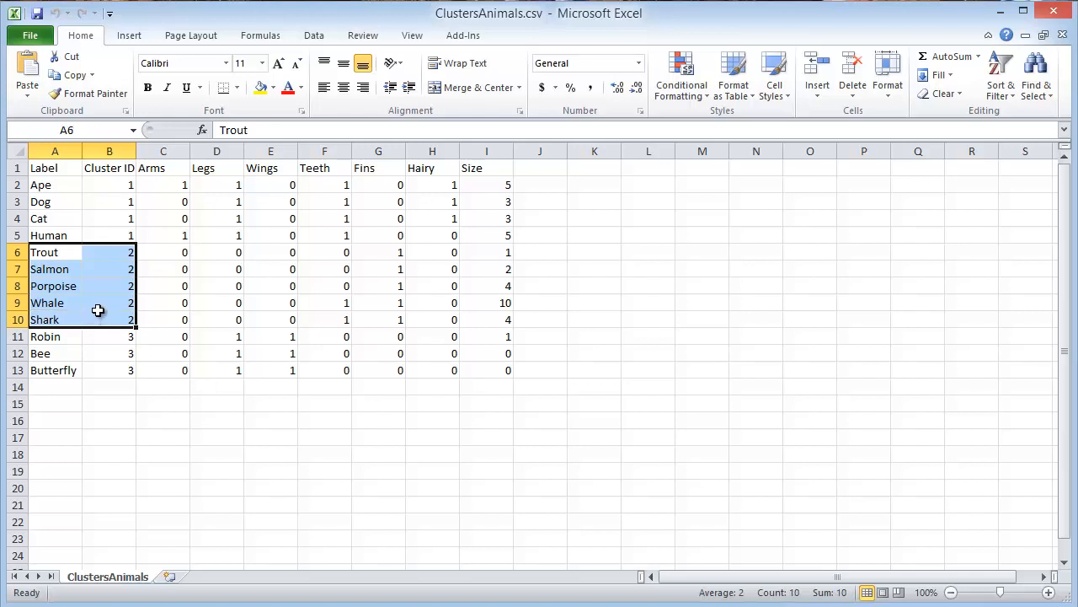
{"action": "left_click", "coordinate": [58, 338]}
{"action": "left_click_drag", "start_coordinate": [57, 338], "coordinate": [104, 372]}
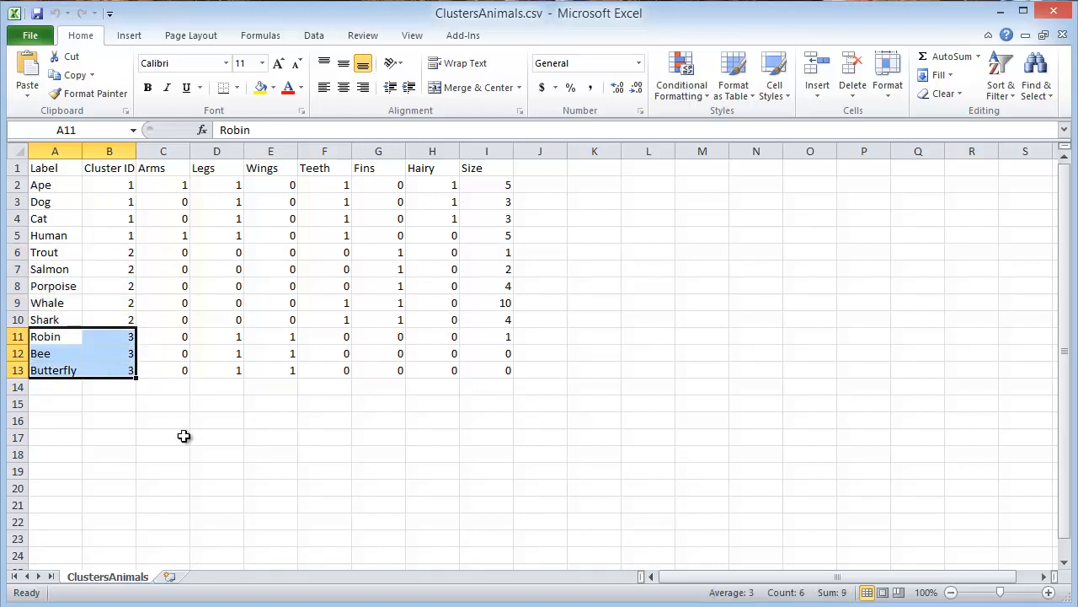